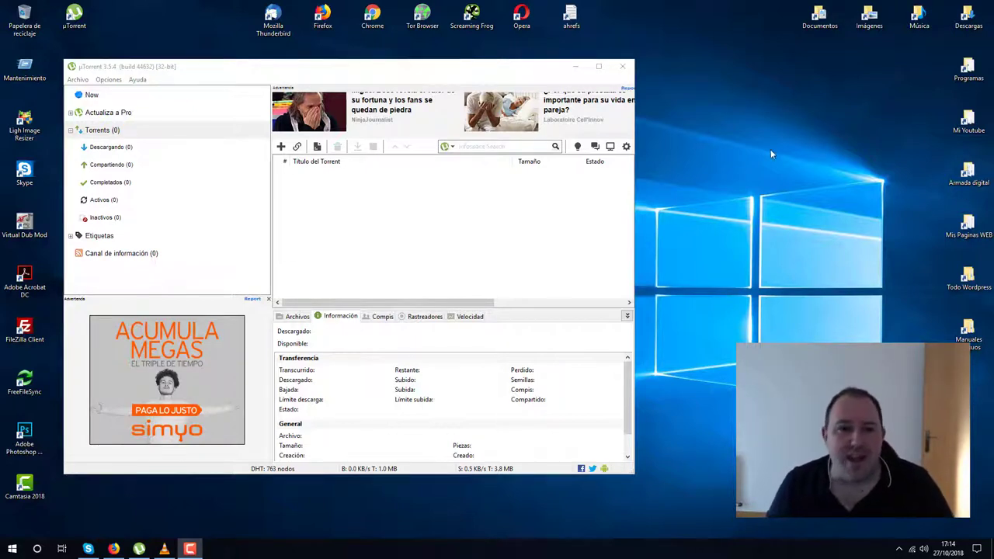
Turn off the detailed-information tab icons (Iconos en pestañas de información detallada) and the Show BitTorrent Now option
{"action": "left_click_drag", "start_coordinate": [376, 68], "coordinate": [486, 71]}
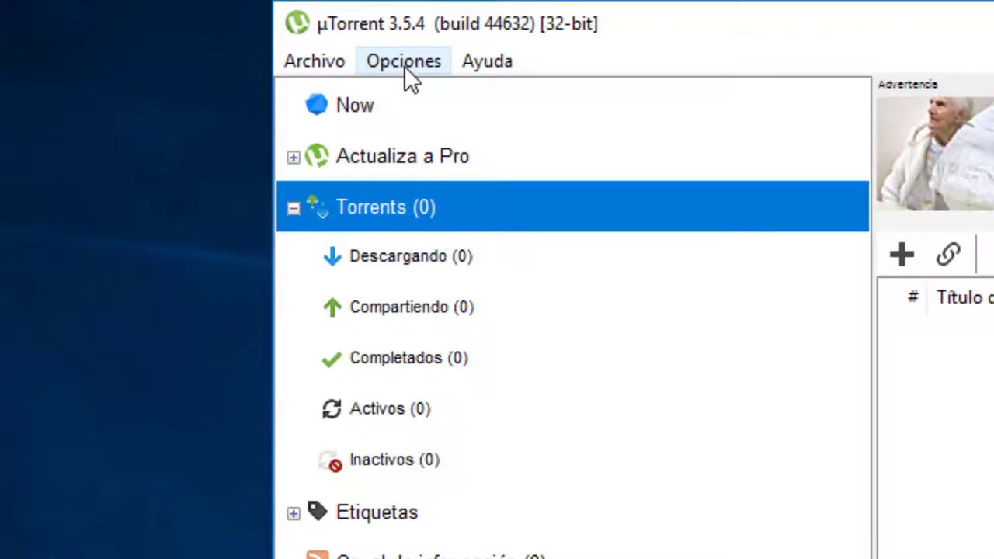
{"action": "left_click", "coordinate": [403, 65]}
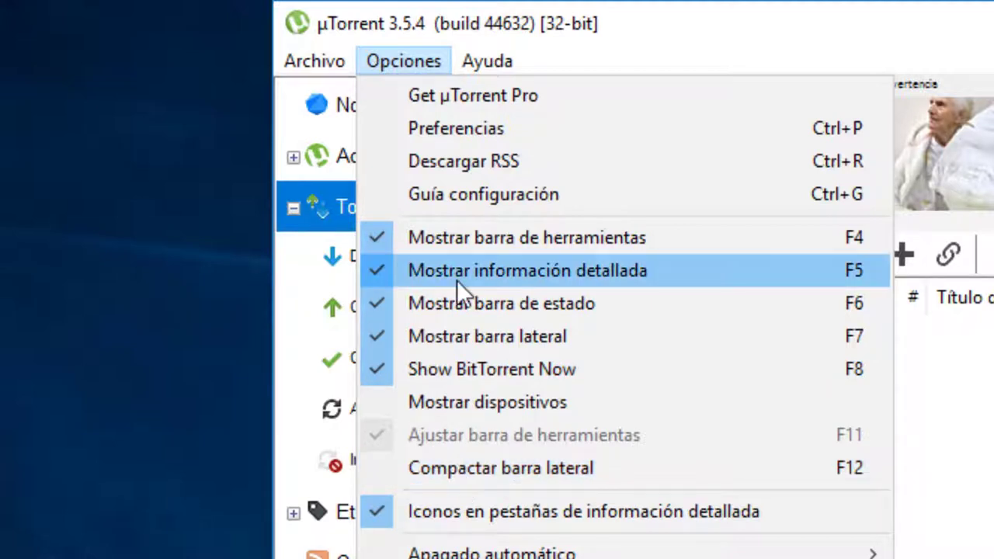
{"action": "left_click", "coordinate": [503, 513]}
{"action": "left_click", "coordinate": [423, 60]}
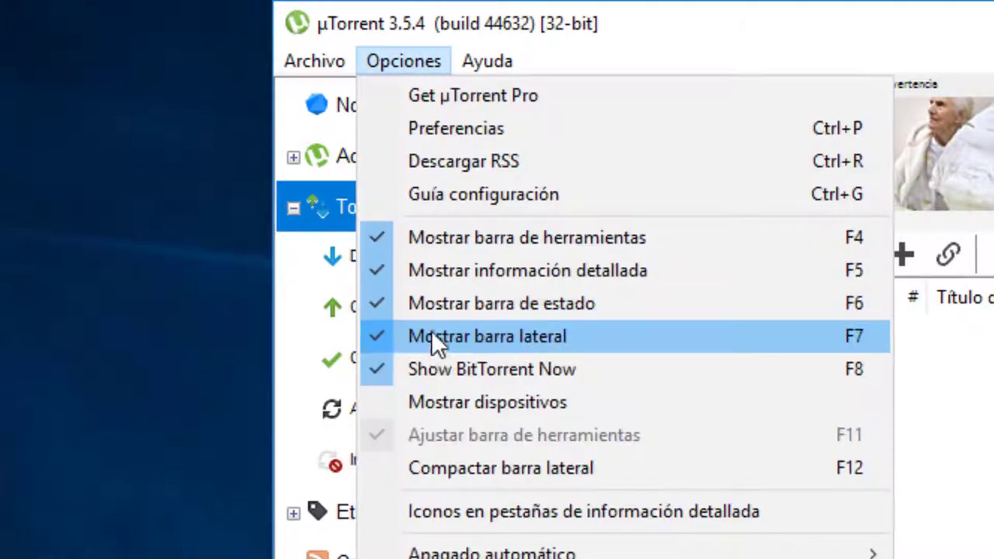
{"action": "left_click", "coordinate": [457, 370]}
Hide the sidebar (Mostrar barra lateral) and the status bar (Mostrar barra de estado)
{"action": "left_click", "coordinate": [402, 61]}
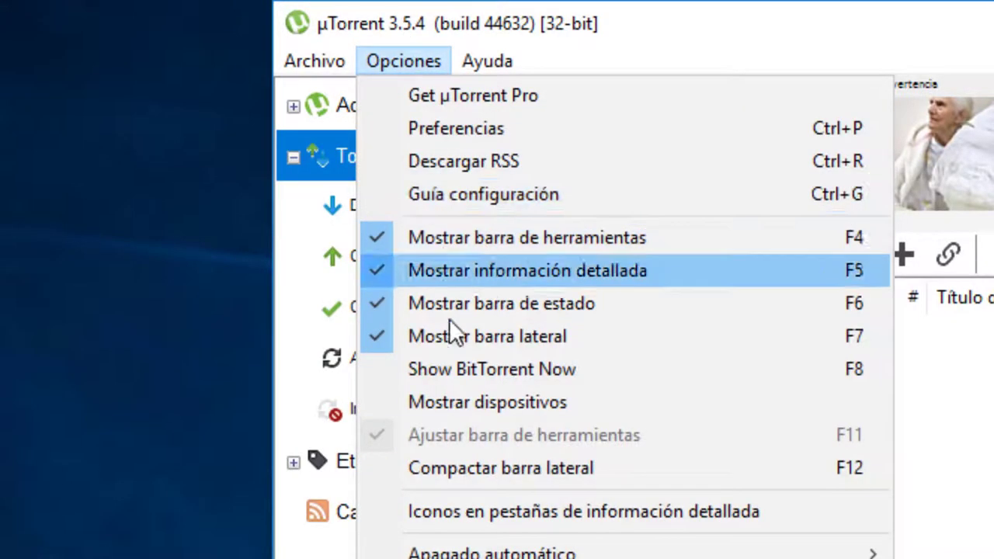
{"action": "left_click", "coordinate": [488, 336]}
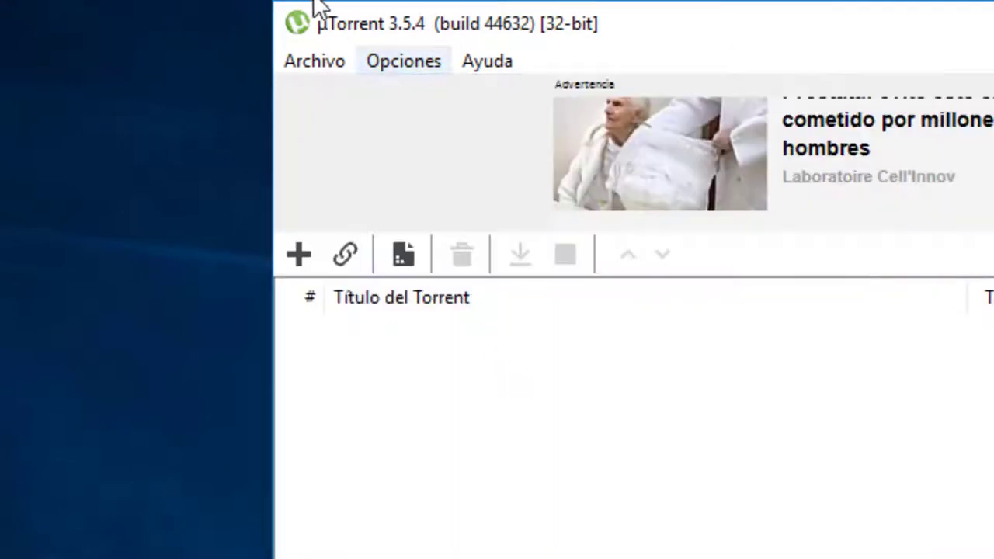
{"action": "left_click", "coordinate": [396, 63]}
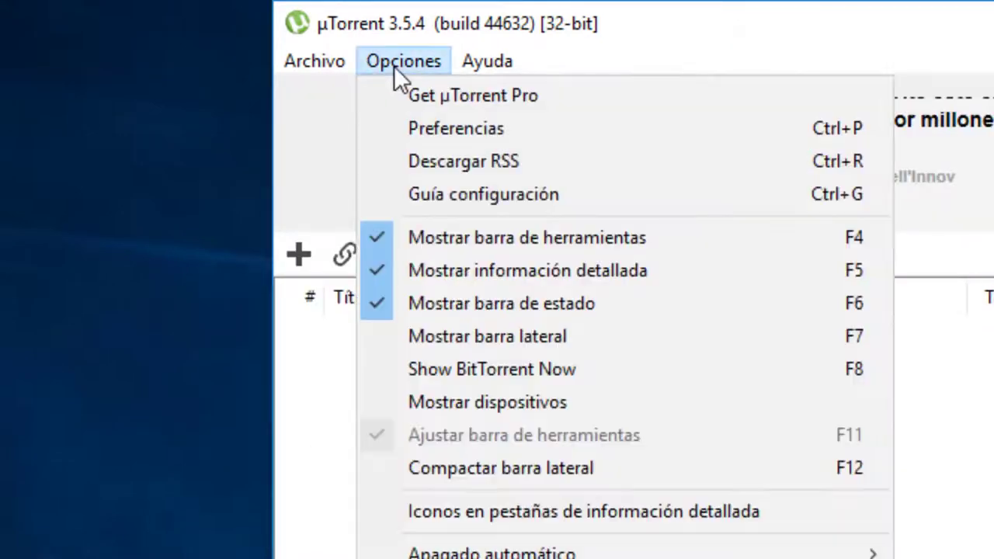
{"action": "left_click", "coordinate": [545, 315]}
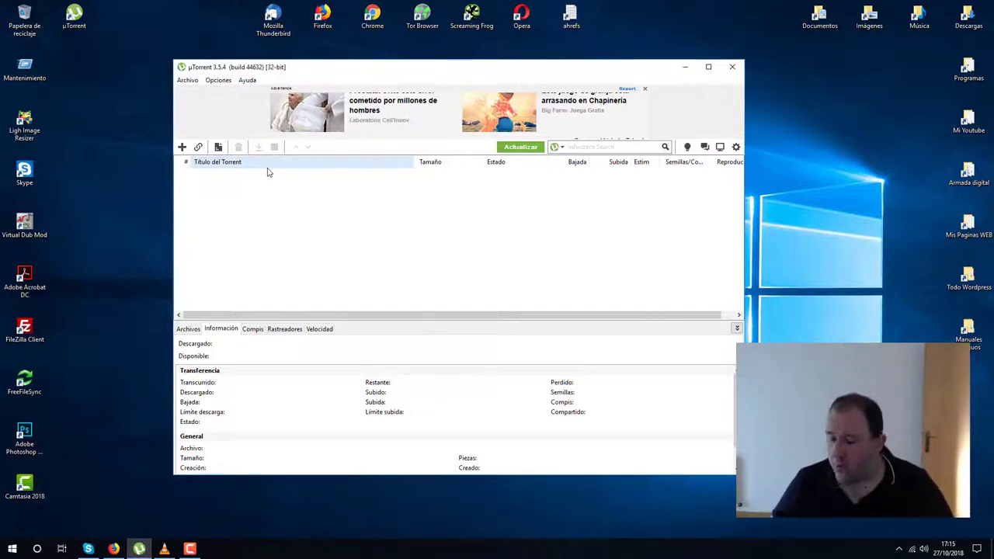
Switch to File Explorer and open Disco local (C:) from Este equipo
{"action": "left_click_drag", "start_coordinate": [392, 68], "coordinate": [290, 67]}
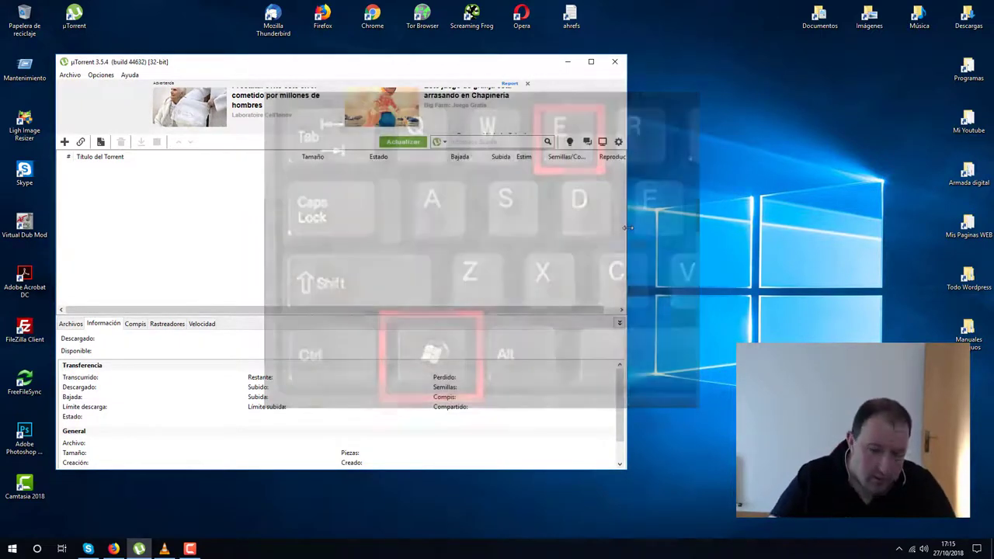
{"action": "key", "text": "super+e"}
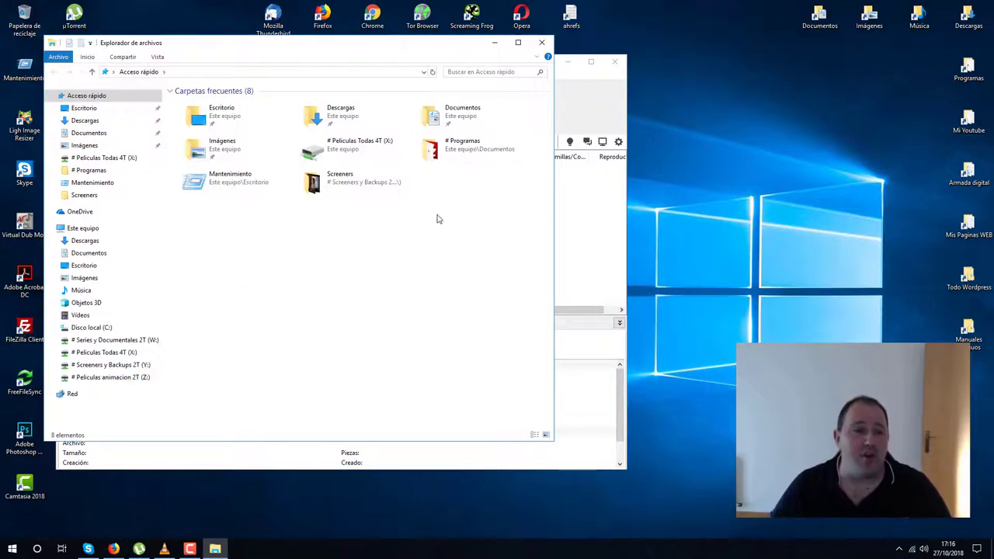
{"action": "left_click_drag", "start_coordinate": [199, 45], "coordinate": [404, 42]}
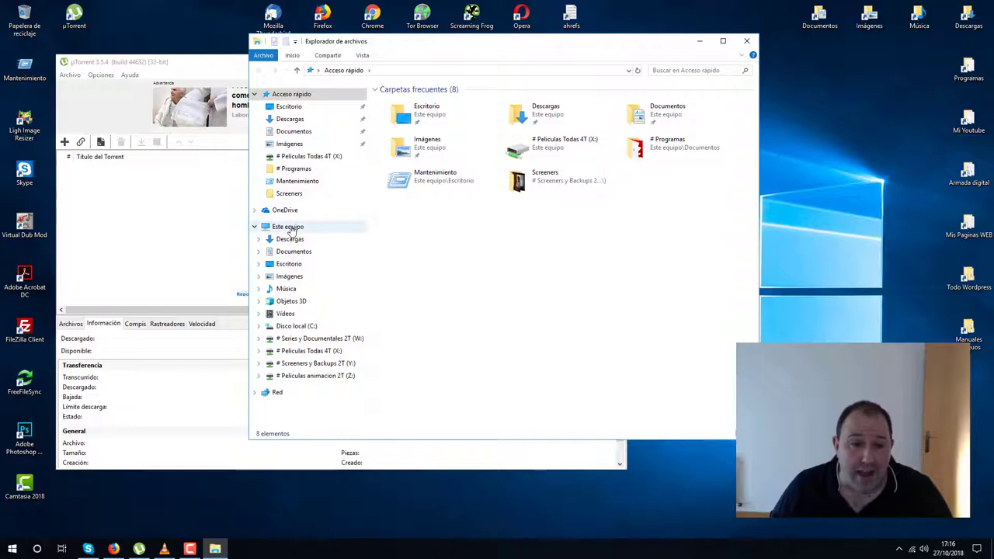
{"action": "left_click", "coordinate": [290, 228]}
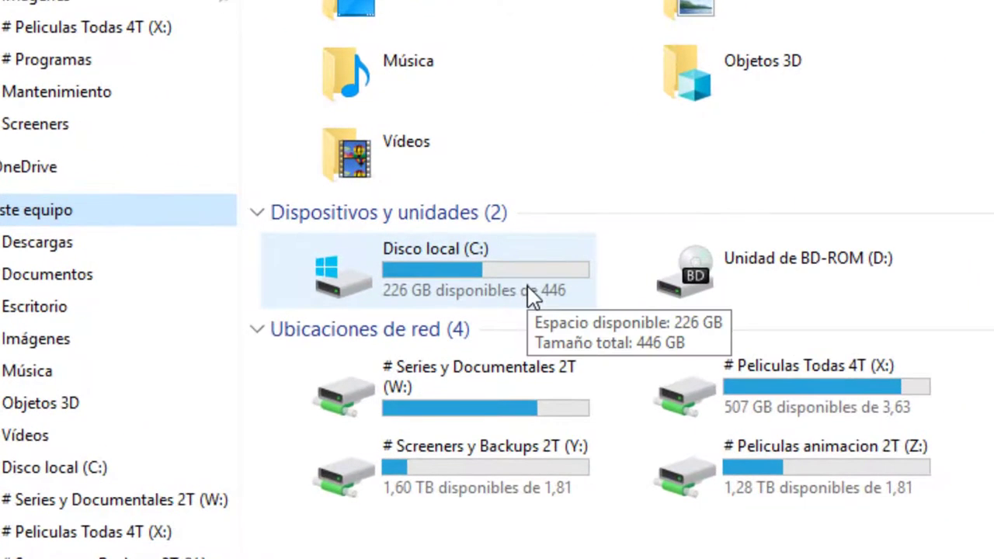
{"action": "left_click", "coordinate": [473, 268]}
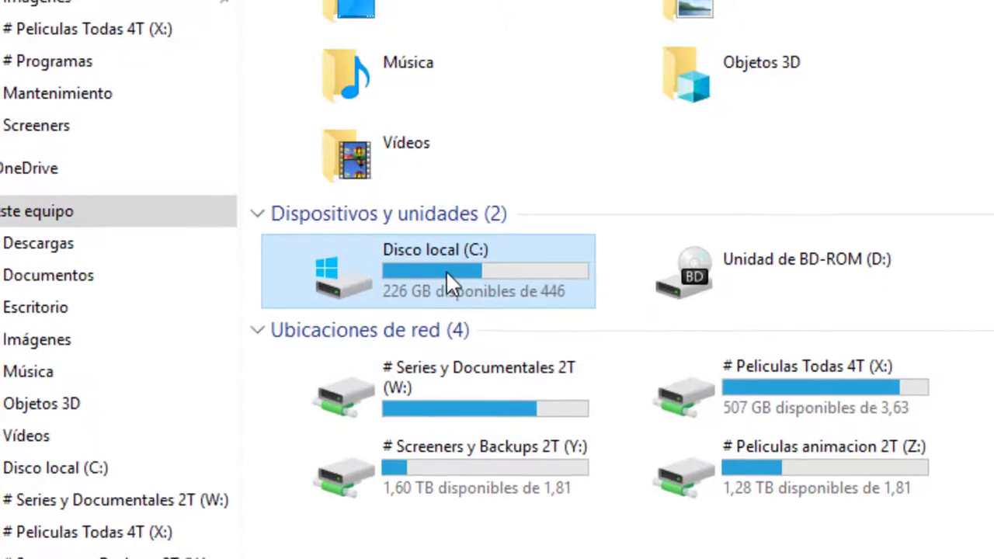
{"action": "double_click", "coordinate": [446, 275]}
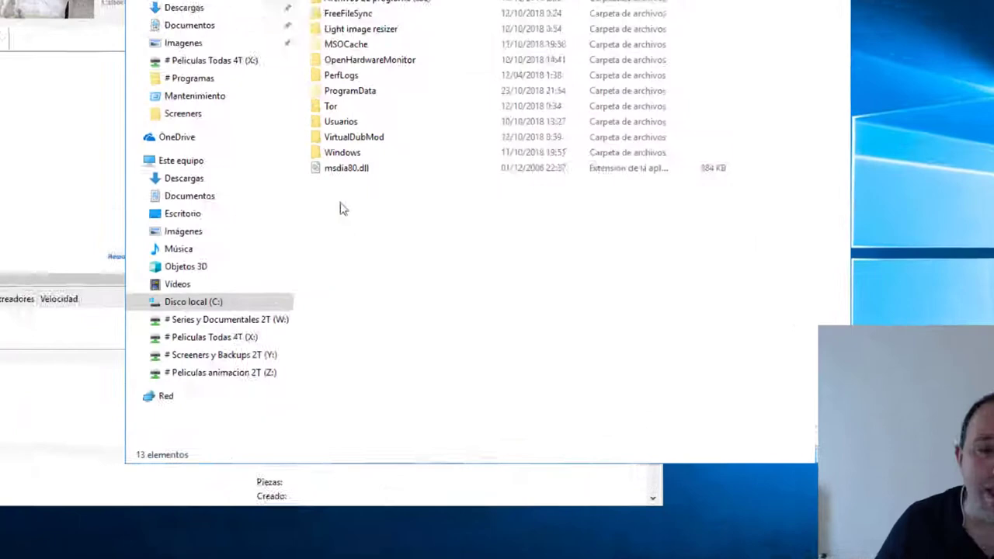
Create a folder named "Temporales de utorrent" in the root of drive C: and close File Explorer
{"action": "right_click", "coordinate": [342, 389]}
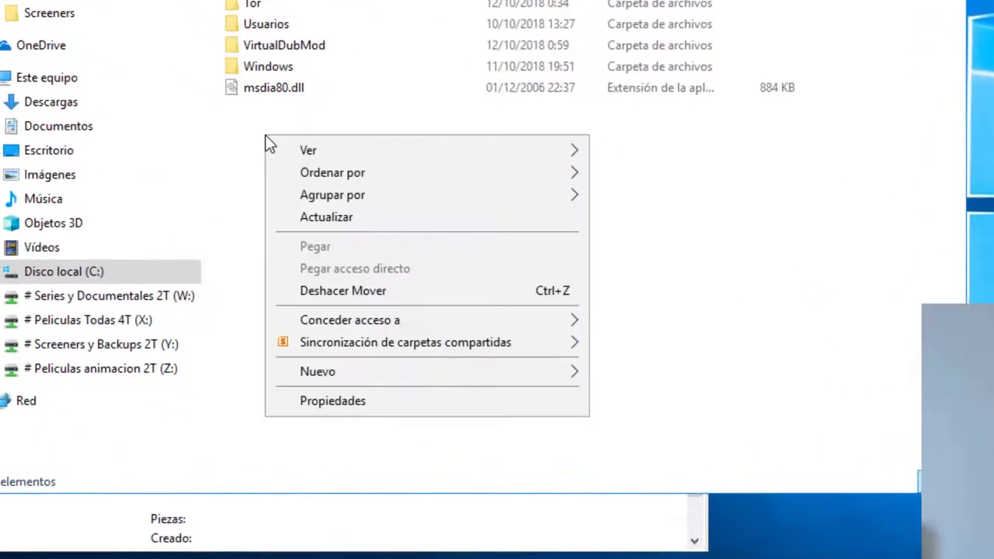
{"action": "mouse_move", "coordinate": [414, 372]}
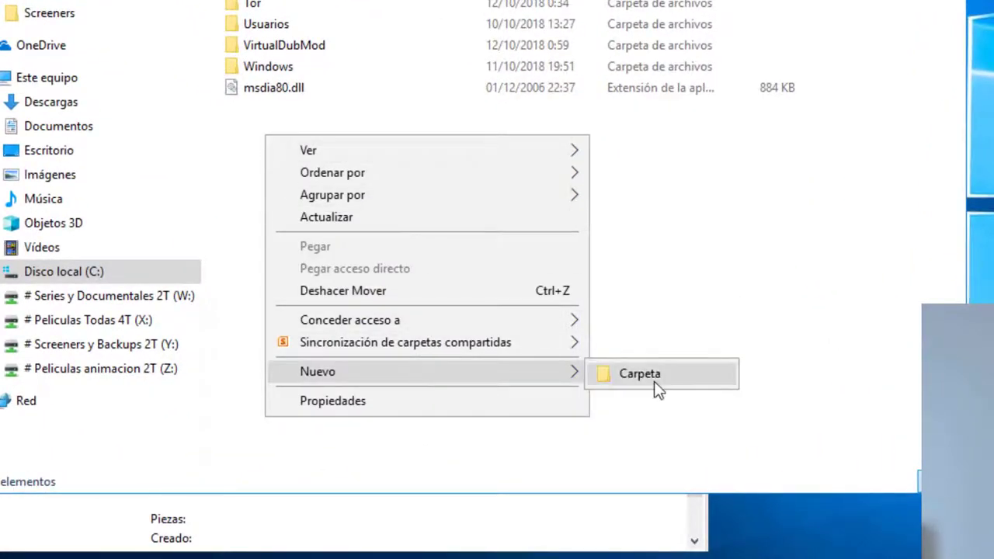
{"action": "left_click", "coordinate": [660, 384]}
{"action": "type", "text": "Temporal"}
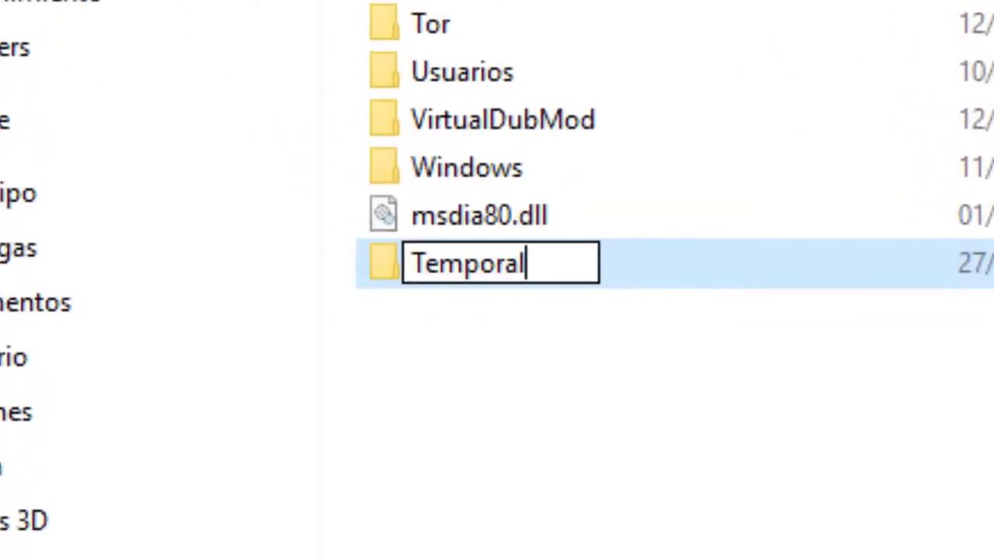
{"action": "type", "text": "es de u"}
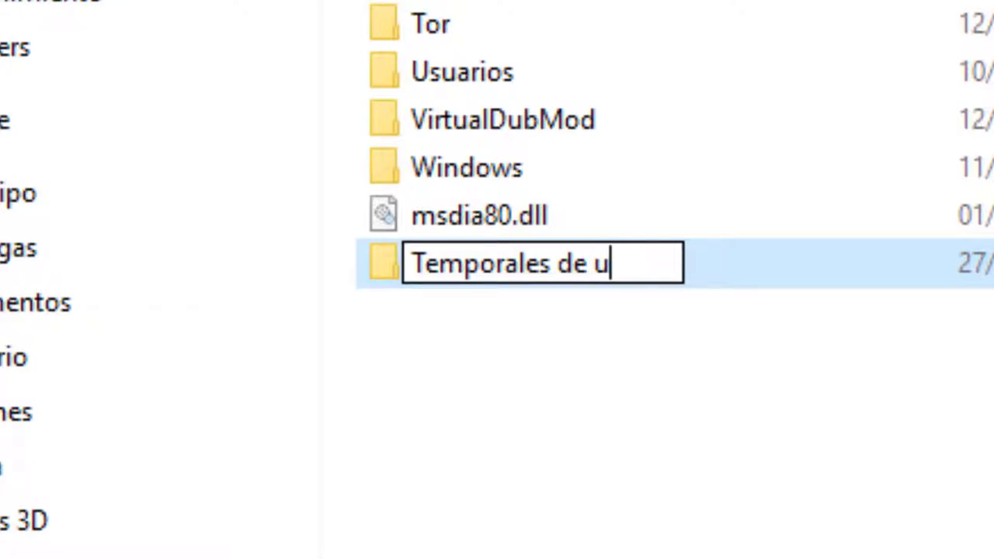
{"action": "type", "text": "torrent"}
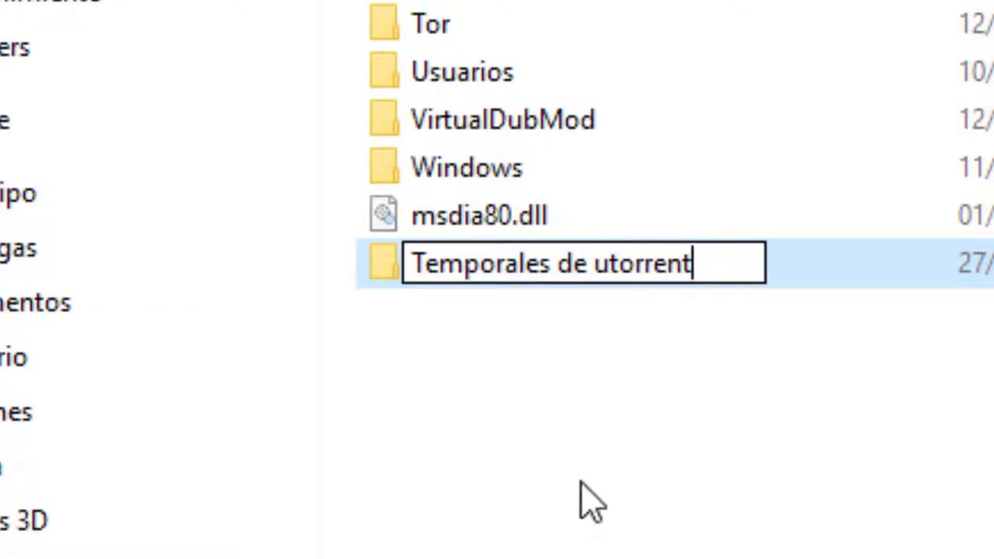
{"action": "left_click", "coordinate": [581, 483]}
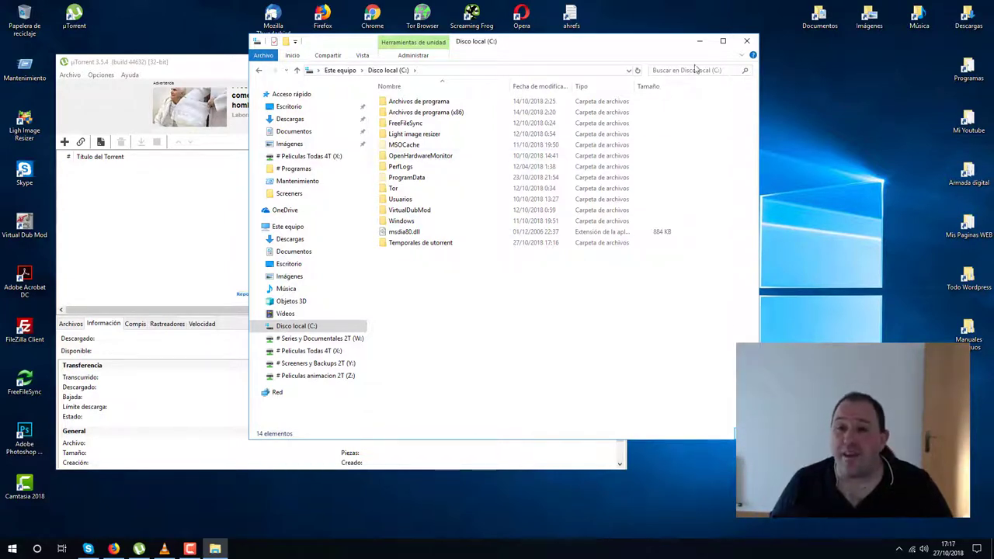
{"action": "left_click", "coordinate": [737, 42]}
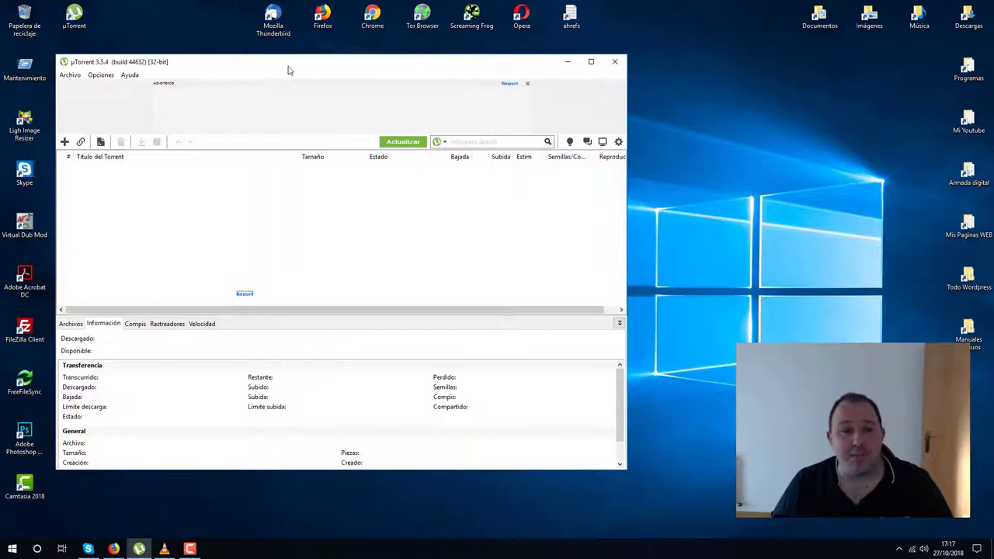
Switch back to µTorrent and open the General page of its preferences
{"action": "left_click_drag", "start_coordinate": [288, 68], "coordinate": [443, 66]}
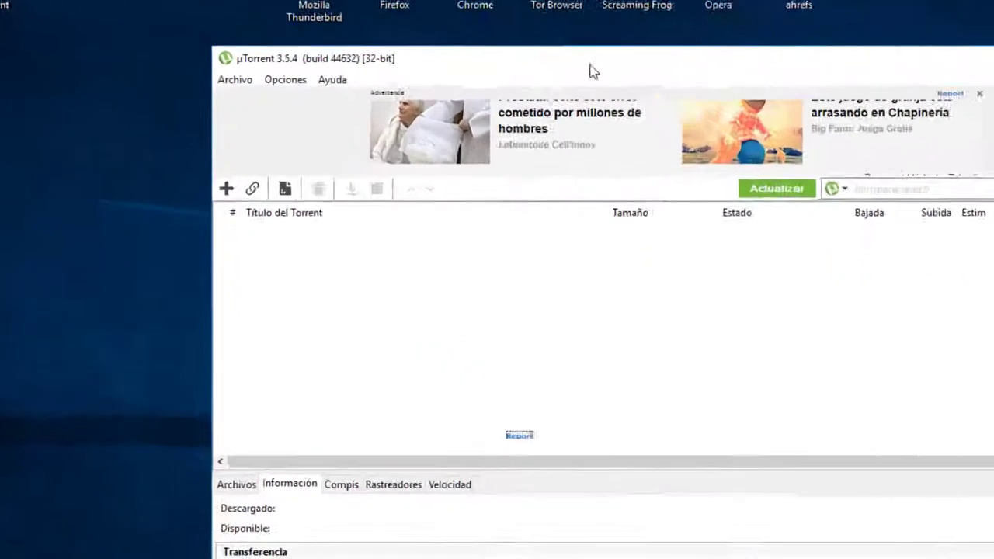
{"action": "left_click", "coordinate": [357, 93]}
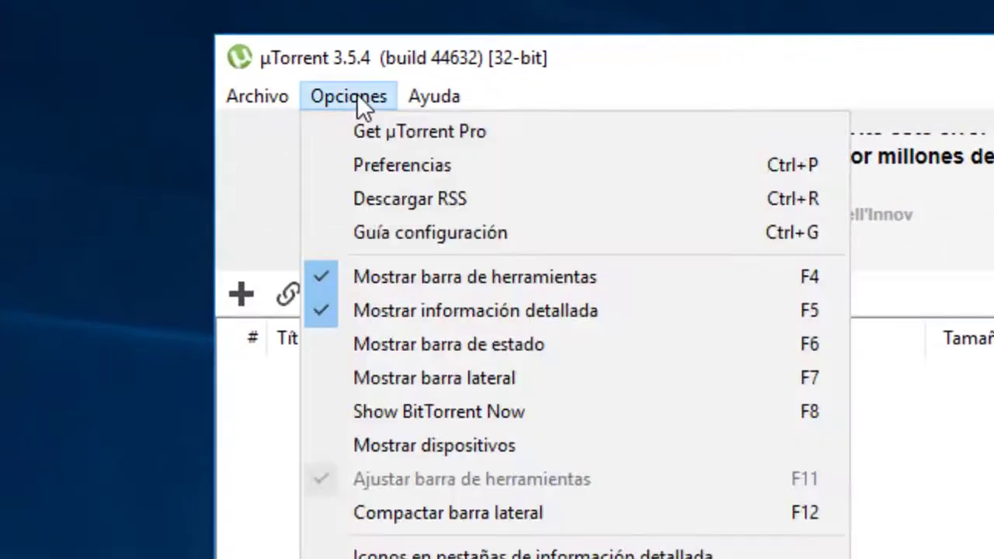
{"action": "left_click", "coordinate": [386, 165]}
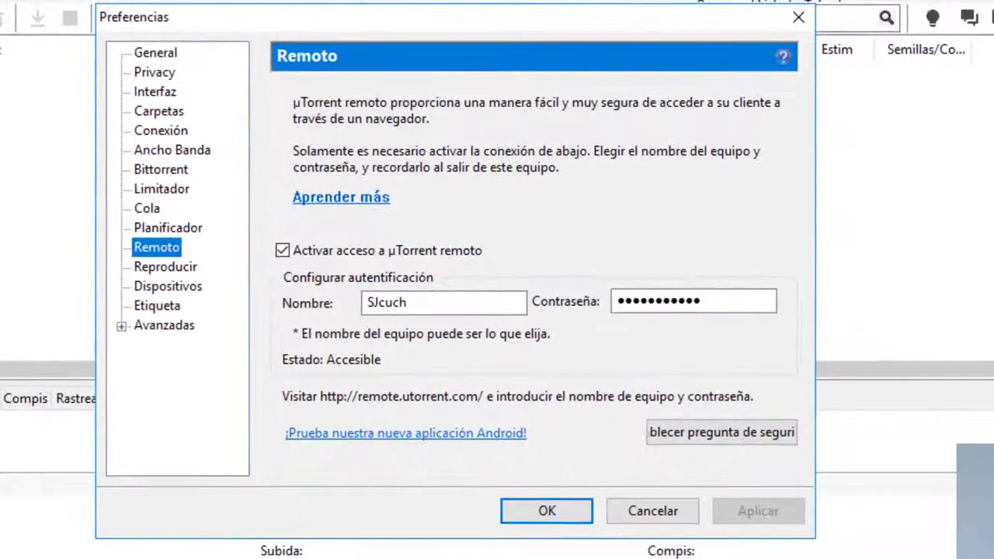
{"action": "left_click", "coordinate": [157, 54]}
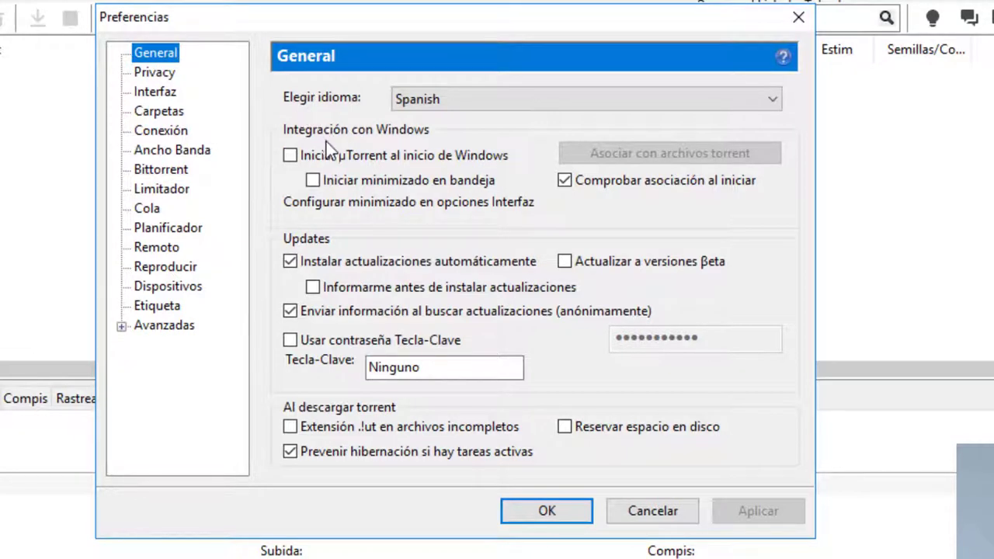
Try enabling launch at Windows startup and starting minimized in the tray, switch both back off and apply
{"action": "left_click", "coordinate": [290, 154]}
{"action": "left_click", "coordinate": [313, 180]}
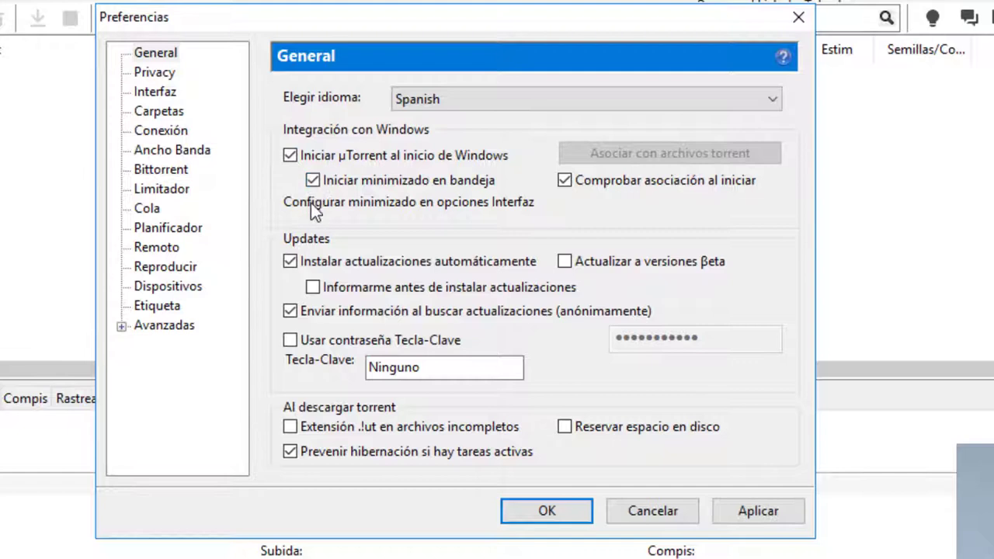
{"action": "left_click", "coordinate": [313, 181]}
{"action": "left_click", "coordinate": [387, 159]}
{"action": "left_click", "coordinate": [752, 516]}
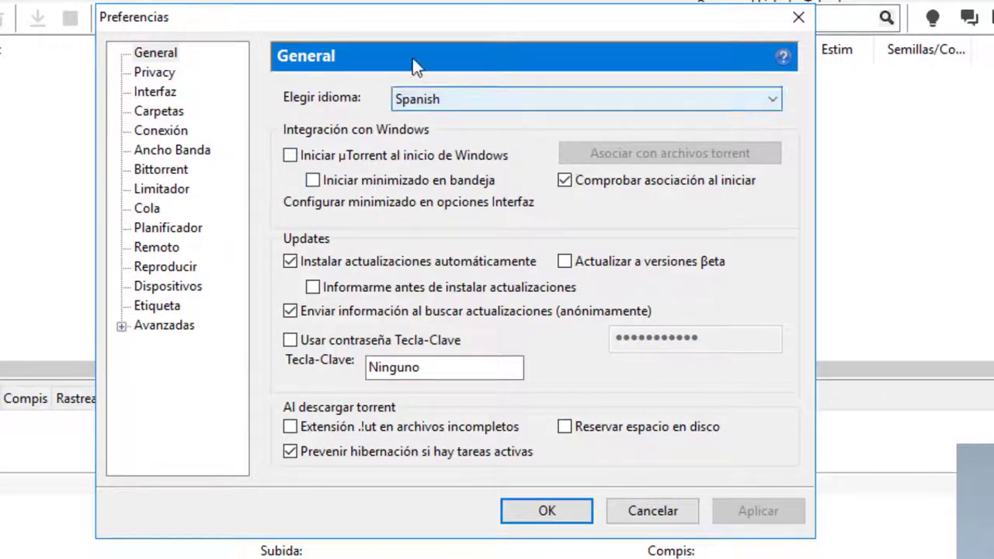
In the Carpetas preferences, enable custom locations for new and completed downloads and clear both existing paths
{"action": "left_click", "coordinate": [166, 117]}
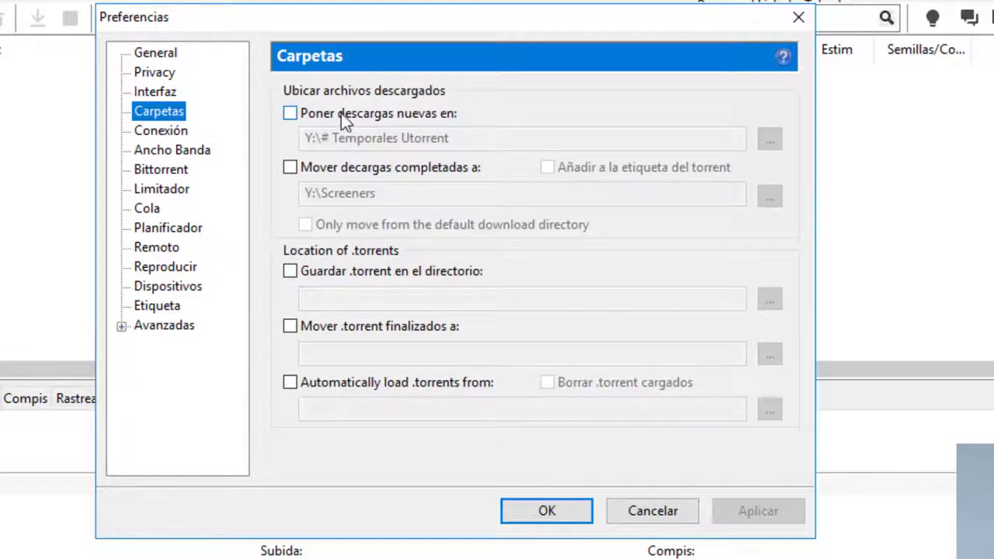
{"action": "left_click", "coordinate": [289, 113]}
{"action": "left_click", "coordinate": [290, 167]}
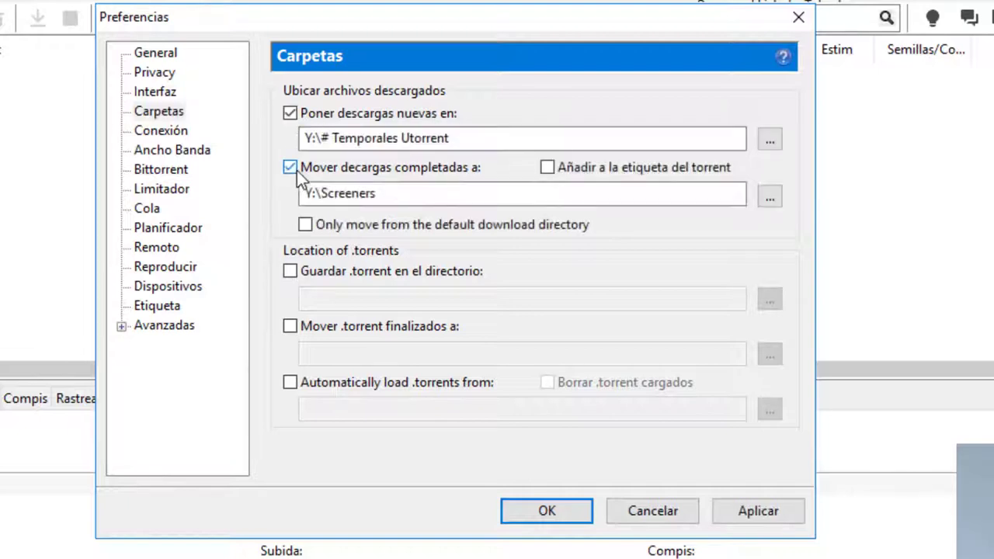
{"action": "left_click_drag", "start_coordinate": [468, 139], "coordinate": [300, 139]}
{"action": "key", "text": "BackSpace"}
{"action": "left_click_drag", "start_coordinate": [375, 193], "coordinate": [281, 186]}
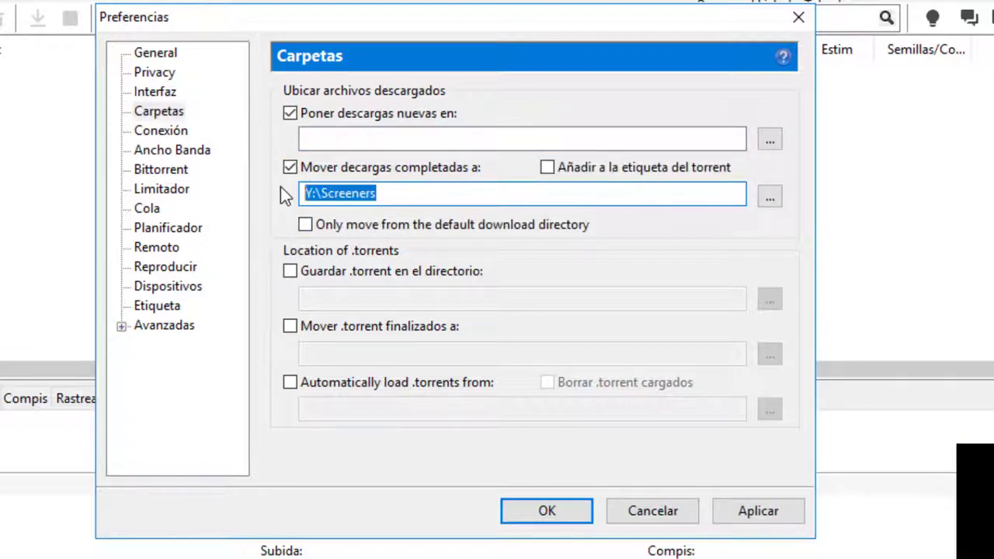
{"action": "key", "text": "BackSpace"}
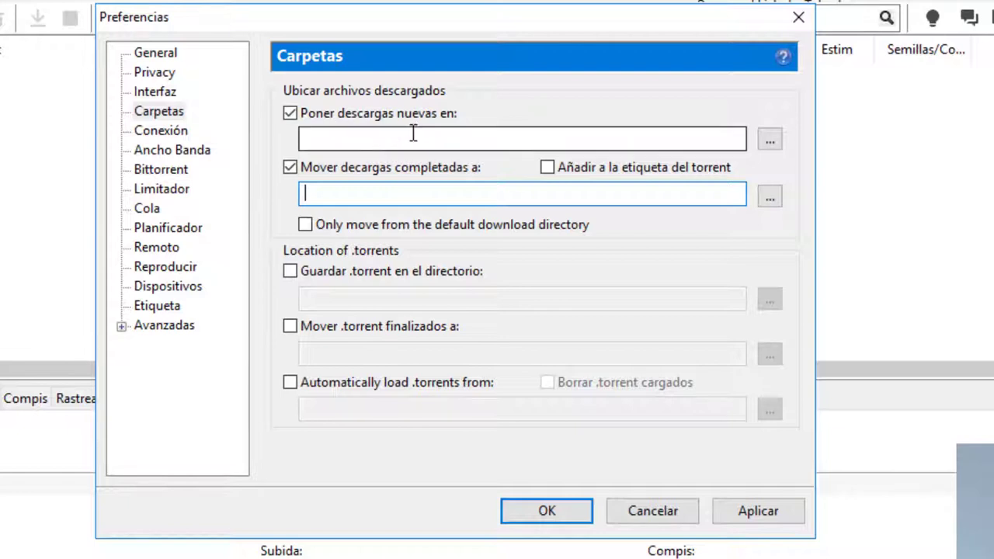
Set the location for new downloads to the folder C:\Temporales de utorrent
{"action": "left_click", "coordinate": [770, 138]}
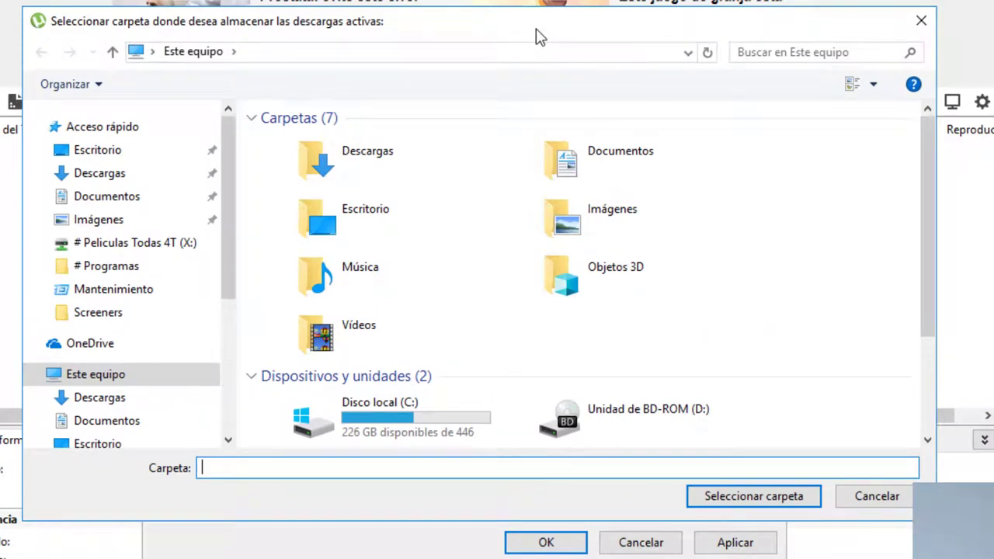
{"action": "scroll", "coordinate": [470, 219], "scroll_direction": "down", "scroll_amount": 2}
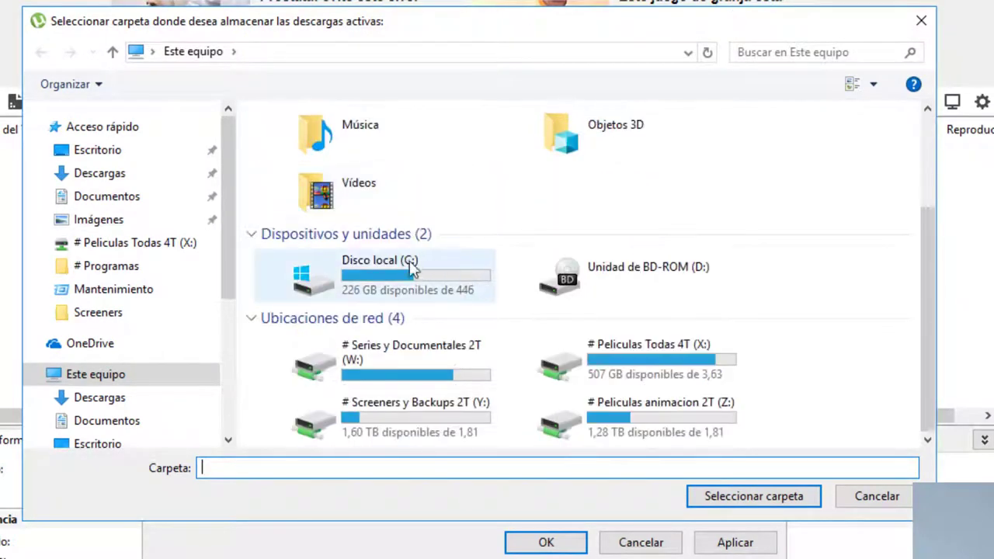
{"action": "double_click", "coordinate": [389, 270]}
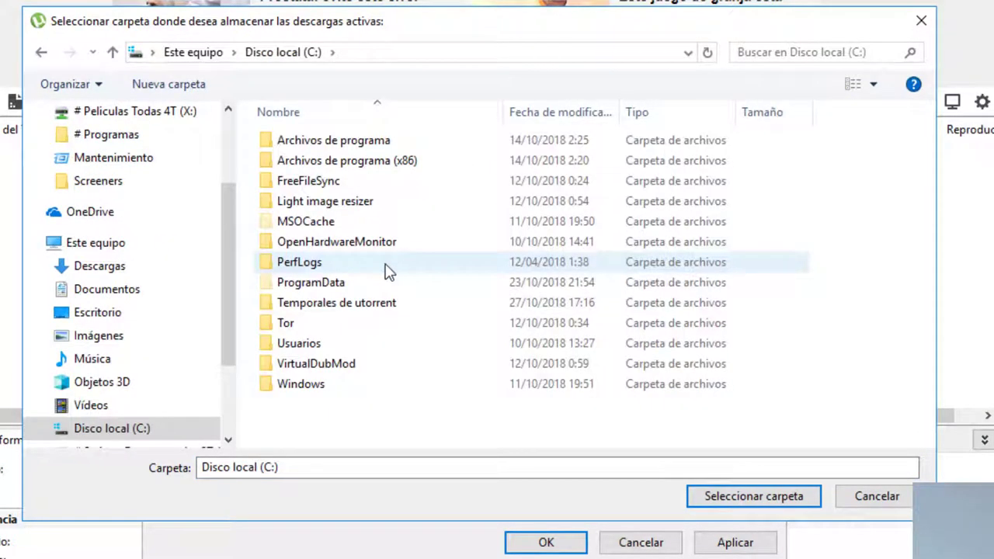
{"action": "left_click", "coordinate": [357, 309]}
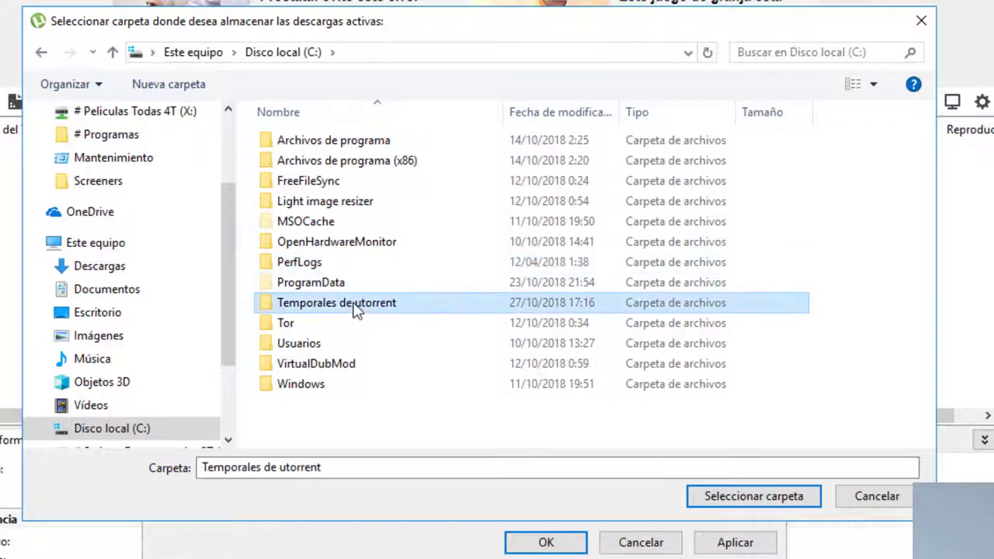
{"action": "left_click", "coordinate": [768, 501]}
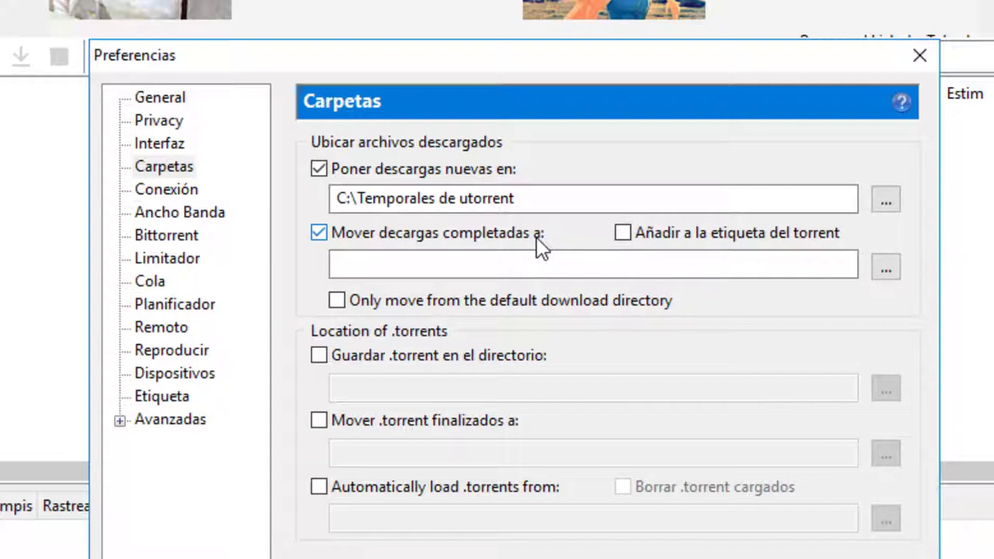
Set the location for completed downloads to the user's Descargas folder and apply the folder preferences
{"action": "left_click", "coordinate": [886, 269]}
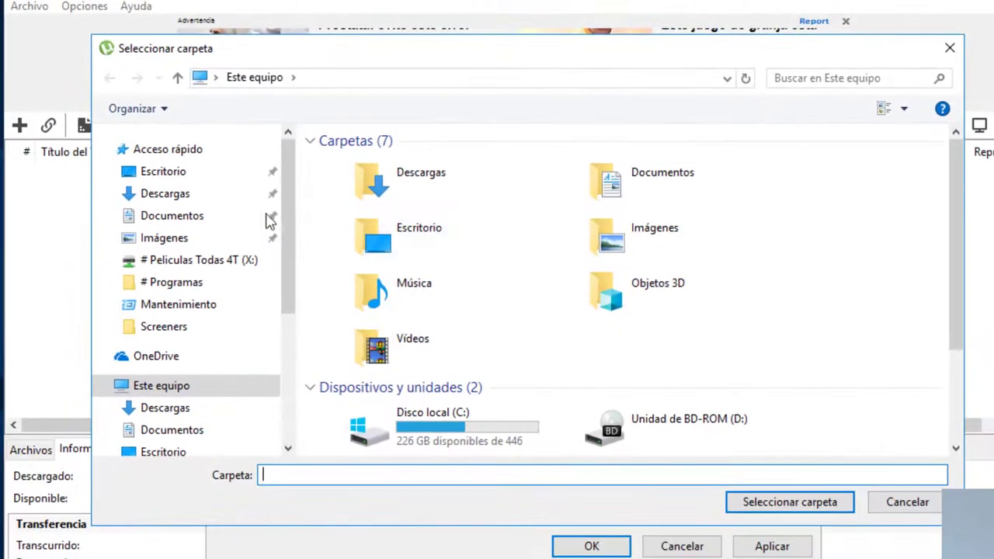
{"action": "left_click", "coordinate": [180, 196]}
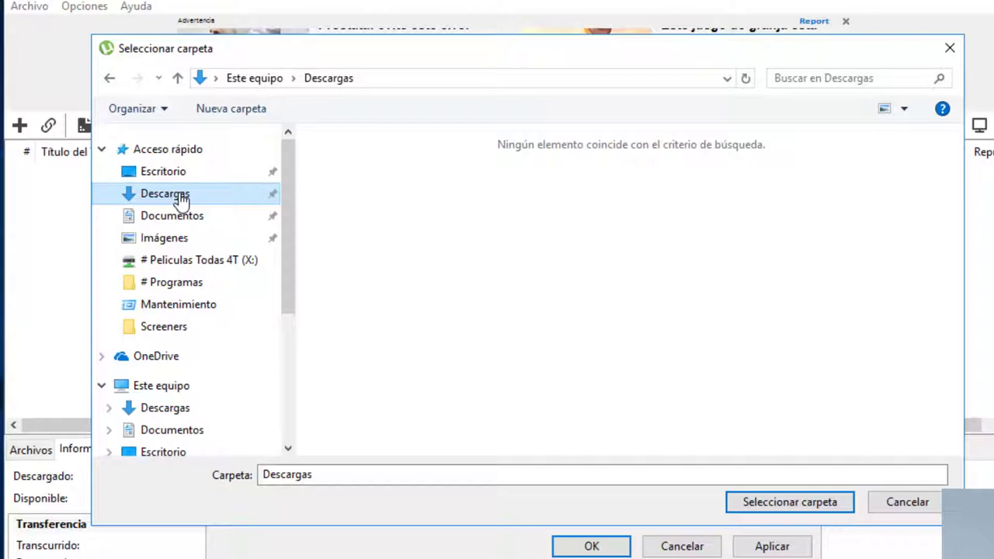
{"action": "left_click", "coordinate": [794, 508]}
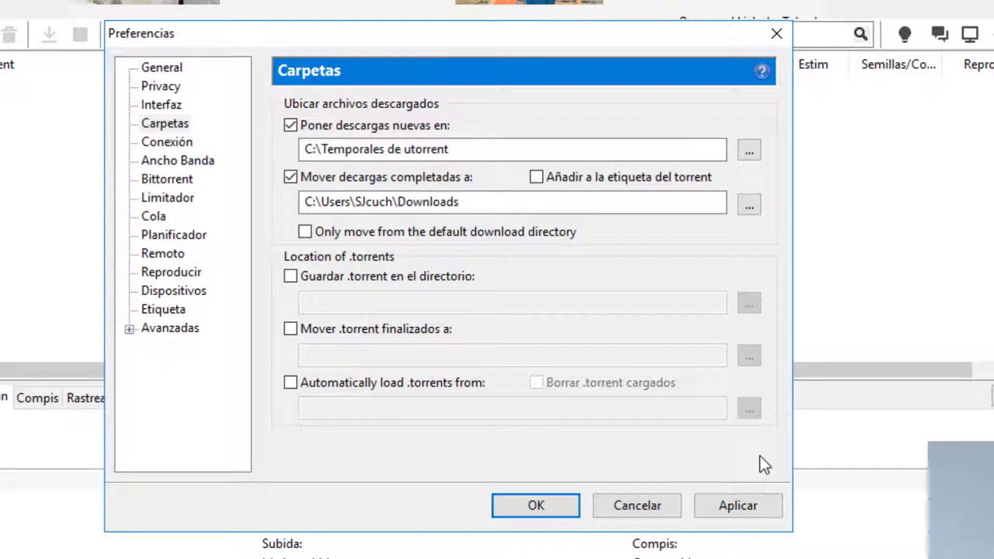
{"action": "left_click", "coordinate": [744, 503]}
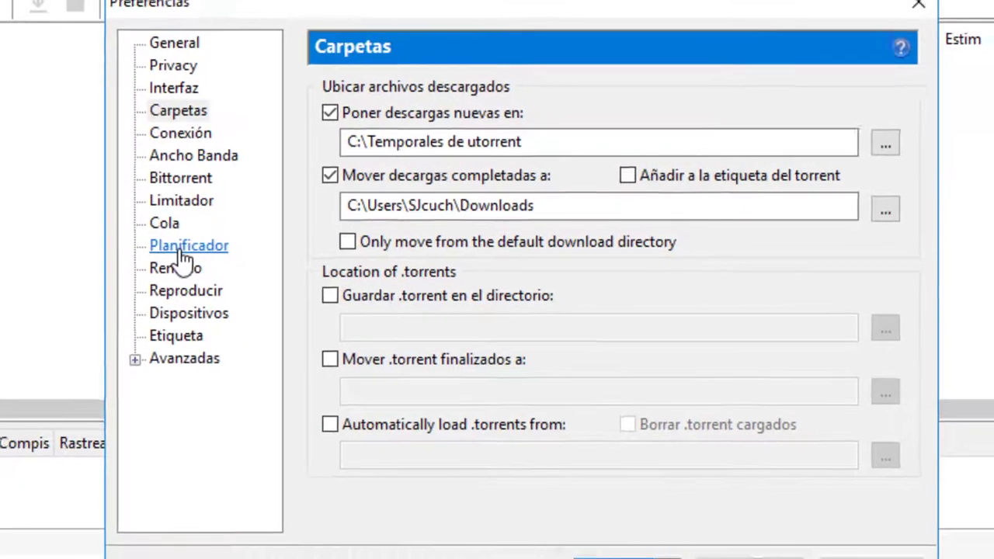
Enable the scheduler in the Planificador preferences
{"action": "left_click", "coordinate": [189, 253]}
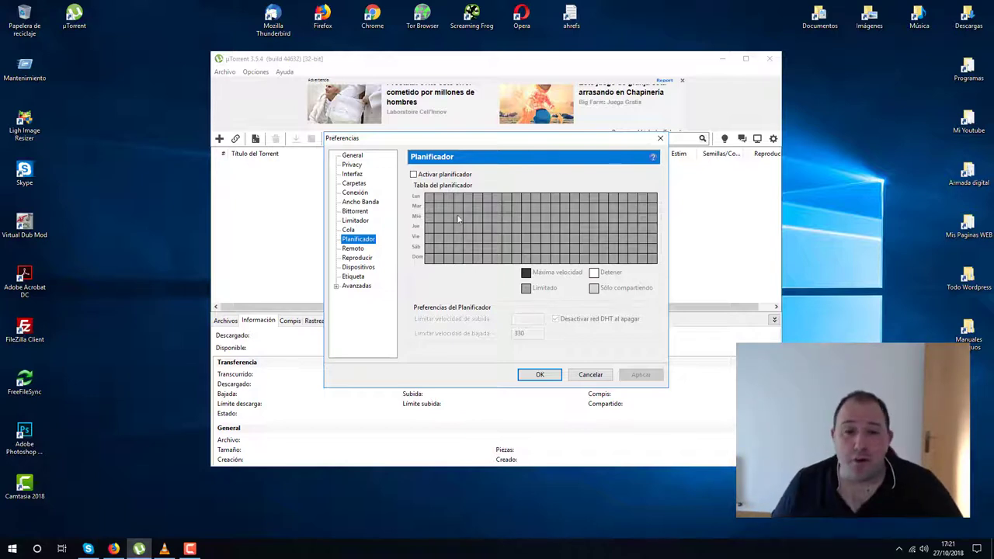
{"action": "left_click", "coordinate": [414, 176]}
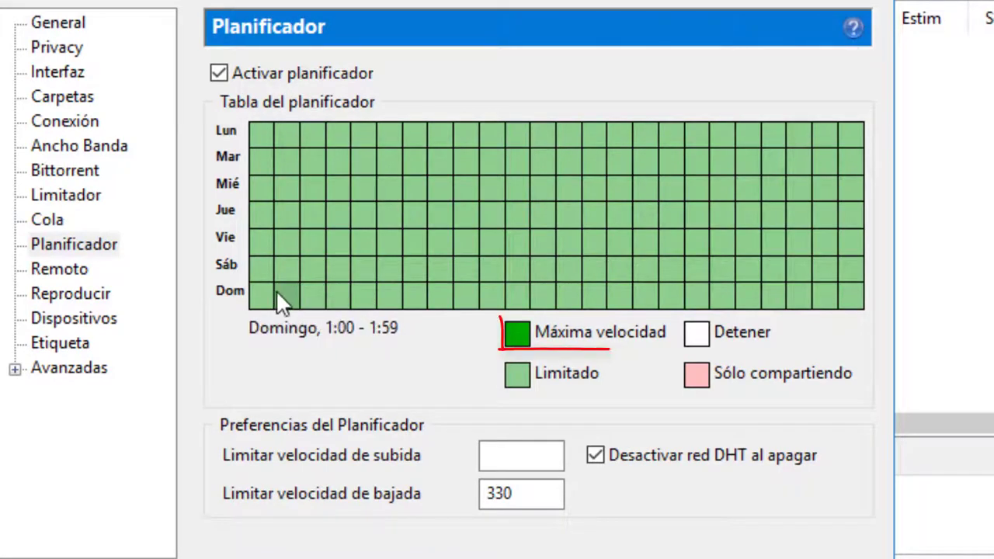
Try filling the whole weekly scheduler table with Detener, Sólo compartiendo and Máxima velocidad in turn
{"action": "mouse_move", "coordinate": [256, 133]}
{"action": "left_mouse_down"}
{"action": "mouse_move", "coordinate": [428, 142]}
{"action": "mouse_move", "coordinate": [232, 214]}
{"action": "mouse_move", "coordinate": [422, 192]}
{"action": "mouse_move", "coordinate": [858, 302]}
{"action": "mouse_move", "coordinate": [260, 303]}
{"action": "left_mouse_up"}
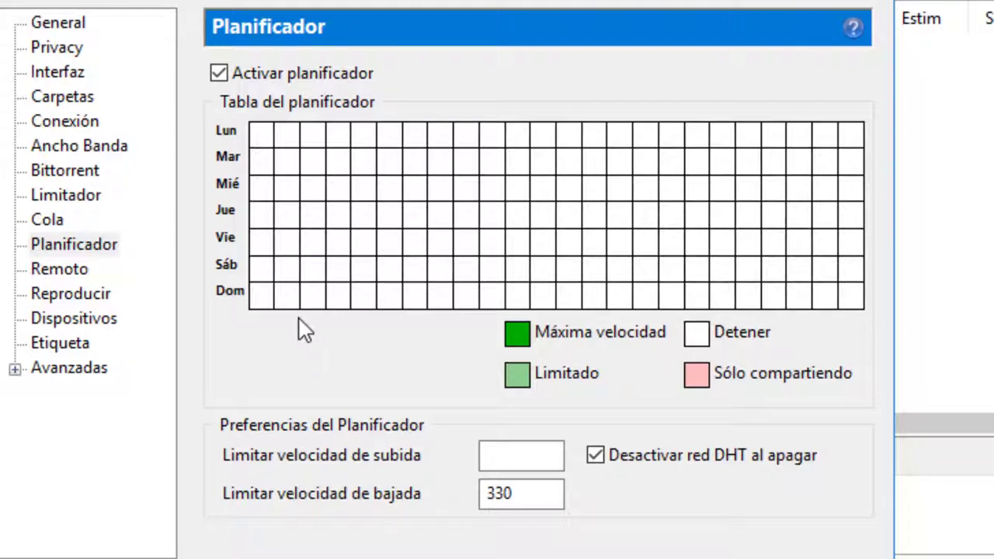
{"action": "left_click", "coordinate": [263, 139]}
{"action": "mouse_move", "coordinate": [266, 148]}
{"action": "left_mouse_down"}
{"action": "mouse_move", "coordinate": [729, 133]}
{"action": "mouse_move", "coordinate": [863, 160]}
{"action": "mouse_move", "coordinate": [388, 238]}
{"action": "mouse_move", "coordinate": [257, 289]}
{"action": "mouse_move", "coordinate": [275, 317]}
{"action": "left_mouse_up"}
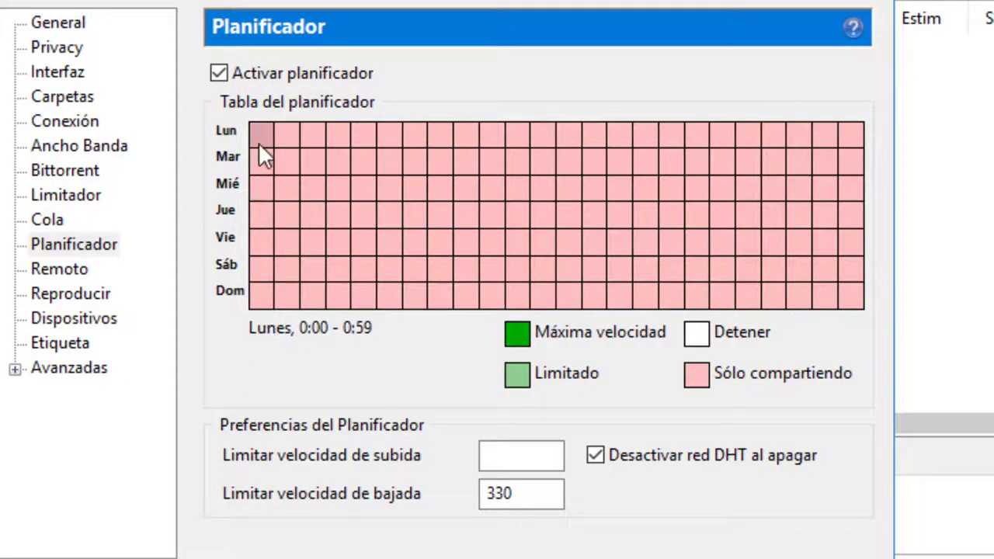
{"action": "mouse_move", "coordinate": [258, 142]}
{"action": "left_mouse_down"}
{"action": "mouse_move", "coordinate": [845, 138]}
{"action": "mouse_move", "coordinate": [729, 164]}
{"action": "mouse_move", "coordinate": [260, 157]}
{"action": "mouse_move", "coordinate": [248, 184]}
{"action": "mouse_move", "coordinate": [823, 187]}
{"action": "mouse_move", "coordinate": [848, 208]}
{"action": "mouse_move", "coordinate": [302, 214]}
{"action": "mouse_move", "coordinate": [855, 244]}
{"action": "mouse_move", "coordinate": [579, 267]}
{"action": "mouse_move", "coordinate": [273, 267]}
{"action": "mouse_move", "coordinate": [398, 275]}
{"action": "mouse_move", "coordinate": [282, 272]}
{"action": "mouse_move", "coordinate": [309, 291]}
{"action": "mouse_move", "coordinate": [351, 294]}
{"action": "left_mouse_up"}
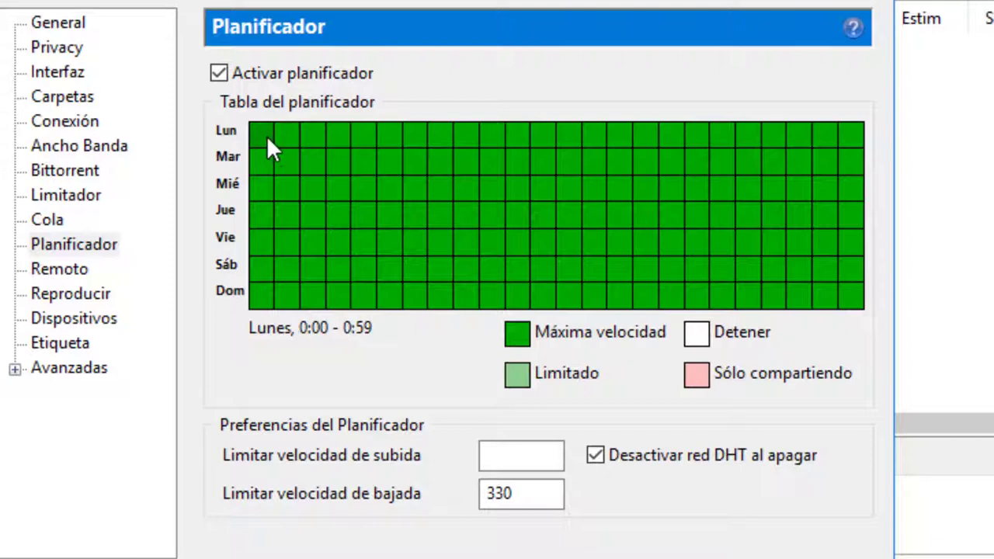
Mark Monday from 0:00 to 7:59 as Limitado, and return the whole scheduler table to Limitado
{"action": "left_click_drag", "start_coordinate": [266, 138], "coordinate": [437, 139]}
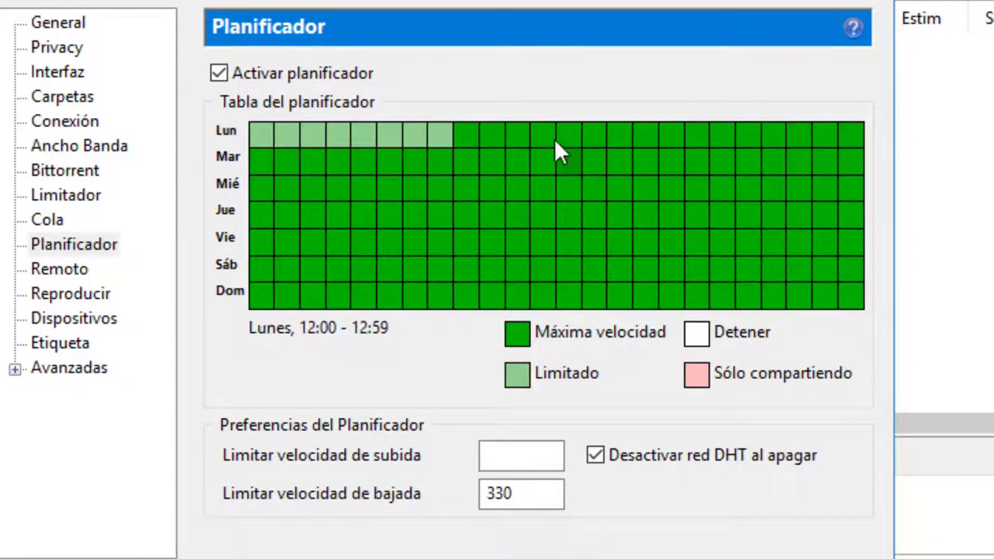
{"action": "left_click", "coordinate": [476, 129]}
{"action": "mouse_move", "coordinate": [477, 129]}
{"action": "left_mouse_down"}
{"action": "mouse_move", "coordinate": [732, 127]}
{"action": "mouse_move", "coordinate": [862, 147]}
{"action": "mouse_move", "coordinate": [822, 197]}
{"action": "mouse_move", "coordinate": [835, 215]}
{"action": "mouse_move", "coordinate": [468, 219]}
{"action": "mouse_move", "coordinate": [268, 268]}
{"action": "mouse_move", "coordinate": [290, 303]}
{"action": "mouse_move", "coordinate": [848, 299]}
{"action": "left_mouse_up"}
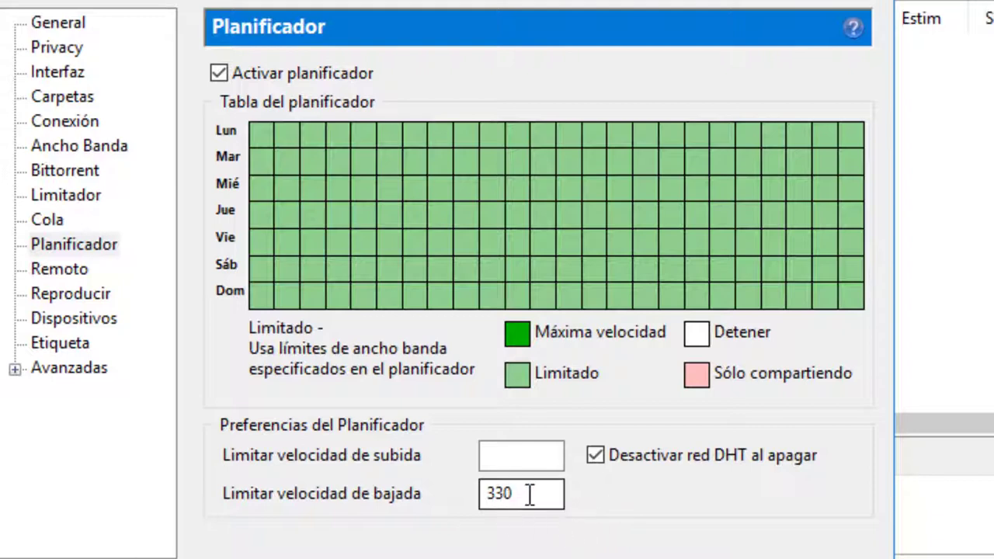
{"action": "left_click_drag", "start_coordinate": [524, 493], "coordinate": [488, 493]}
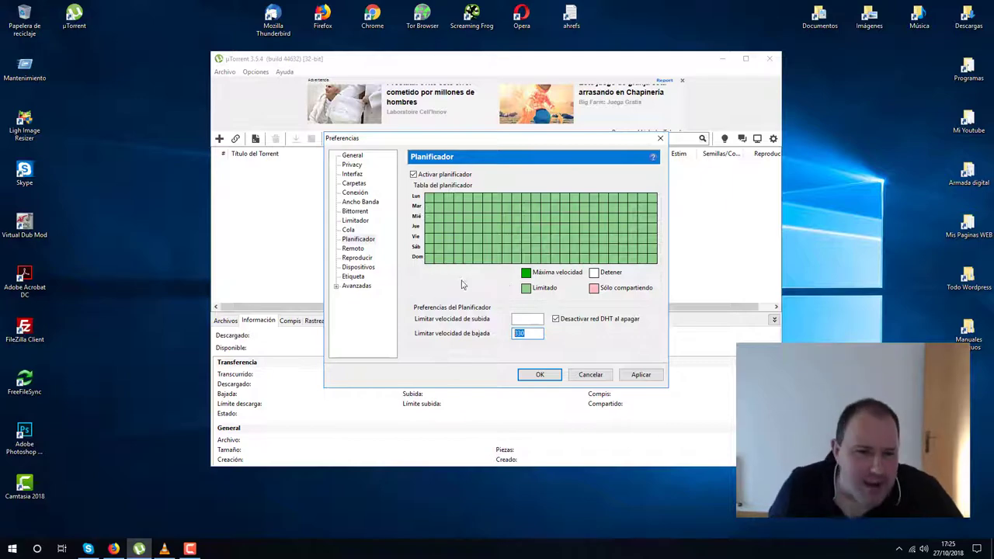
Open the Remoto preferences and select the existing name in the remote access authentication settings
{"action": "left_click", "coordinate": [354, 250]}
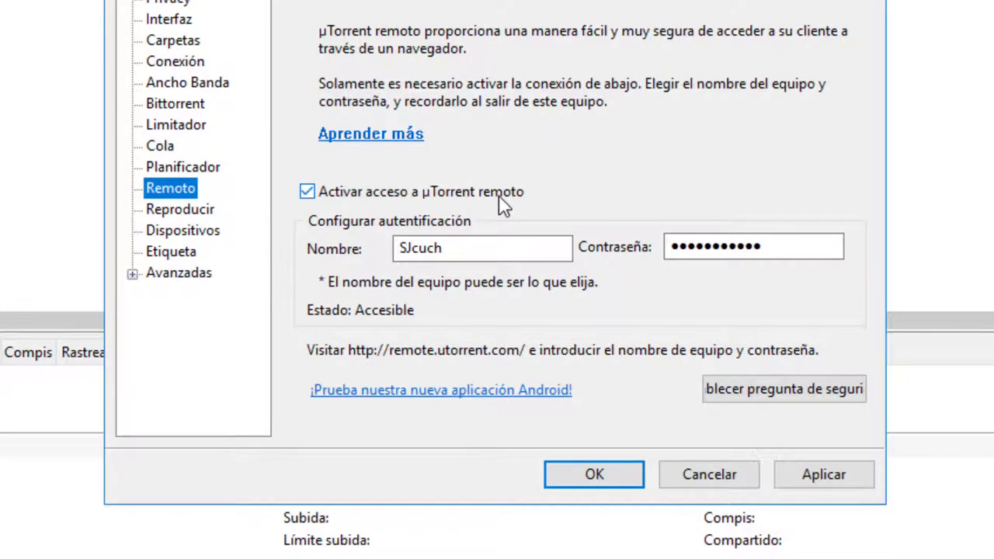
{"action": "left_click_drag", "start_coordinate": [453, 247], "coordinate": [399, 247]}
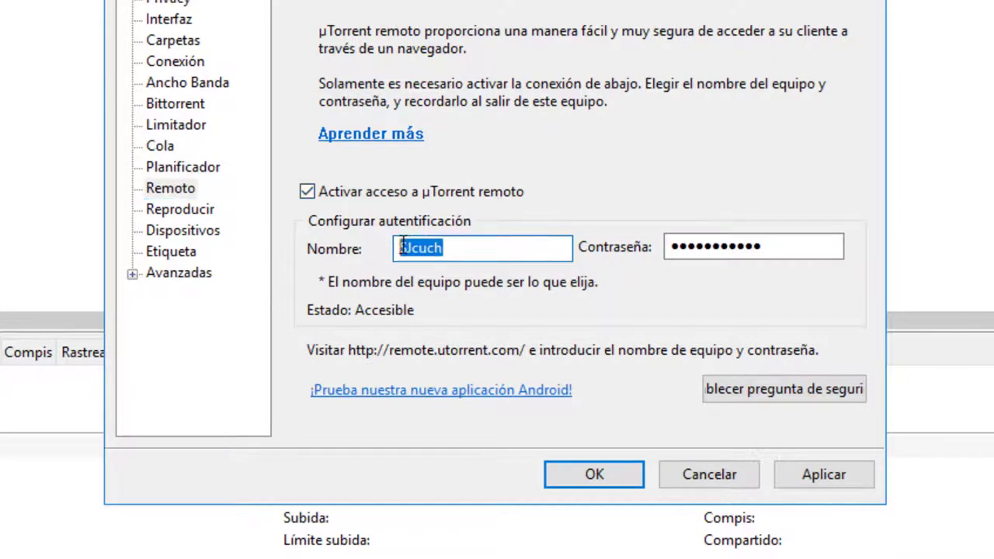